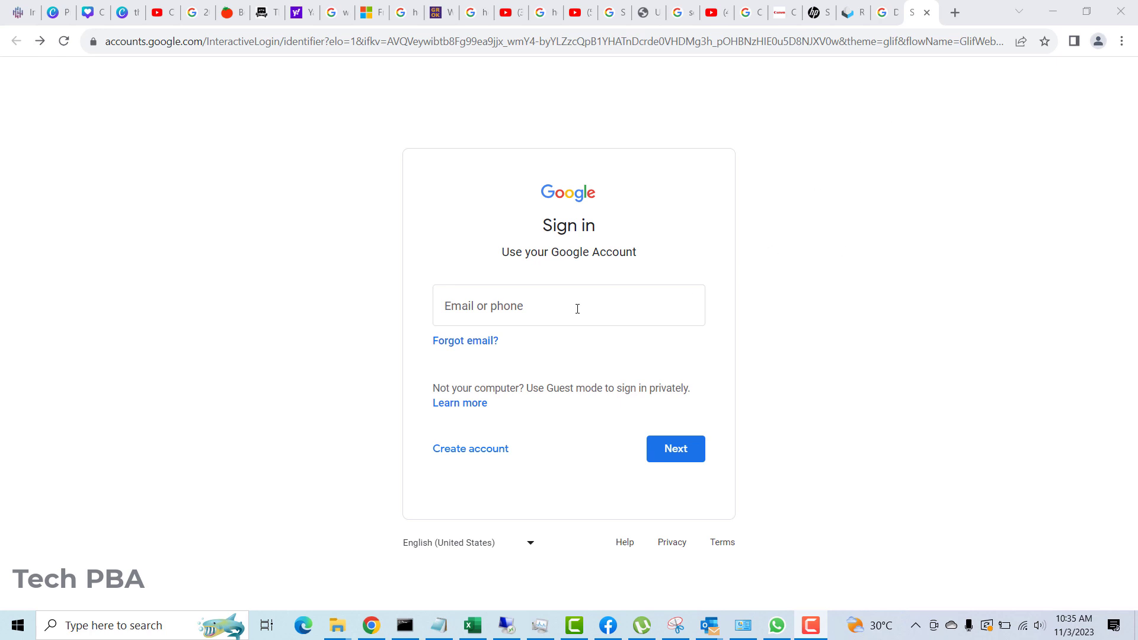
Step: Sign in with the account email and the pasted password
{"action": "left_click", "coordinate": [536, 308]}
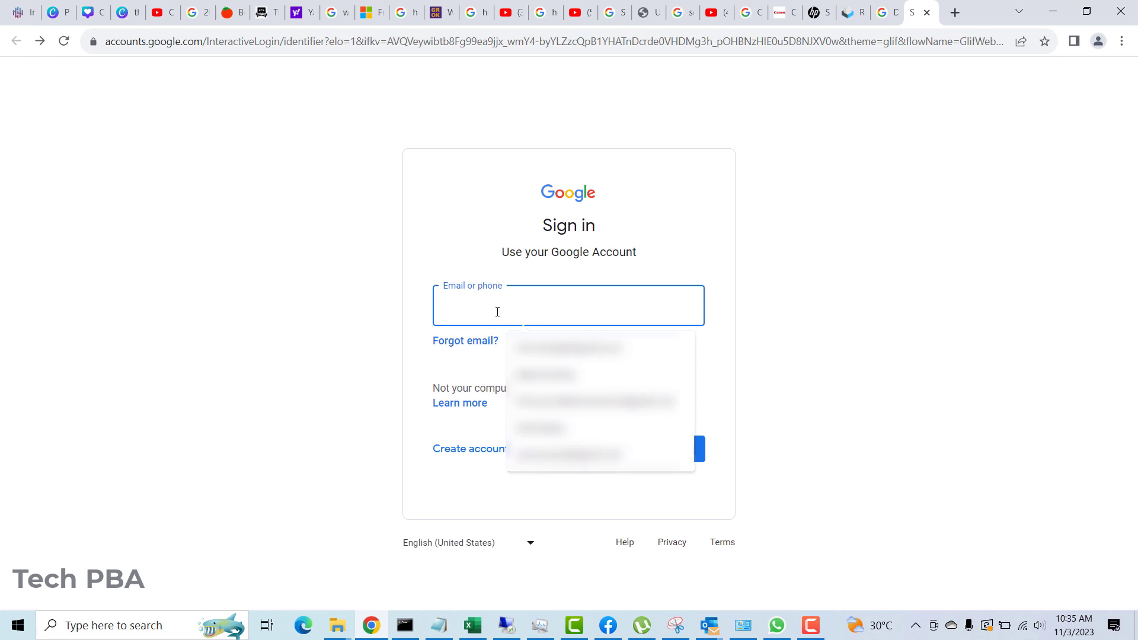
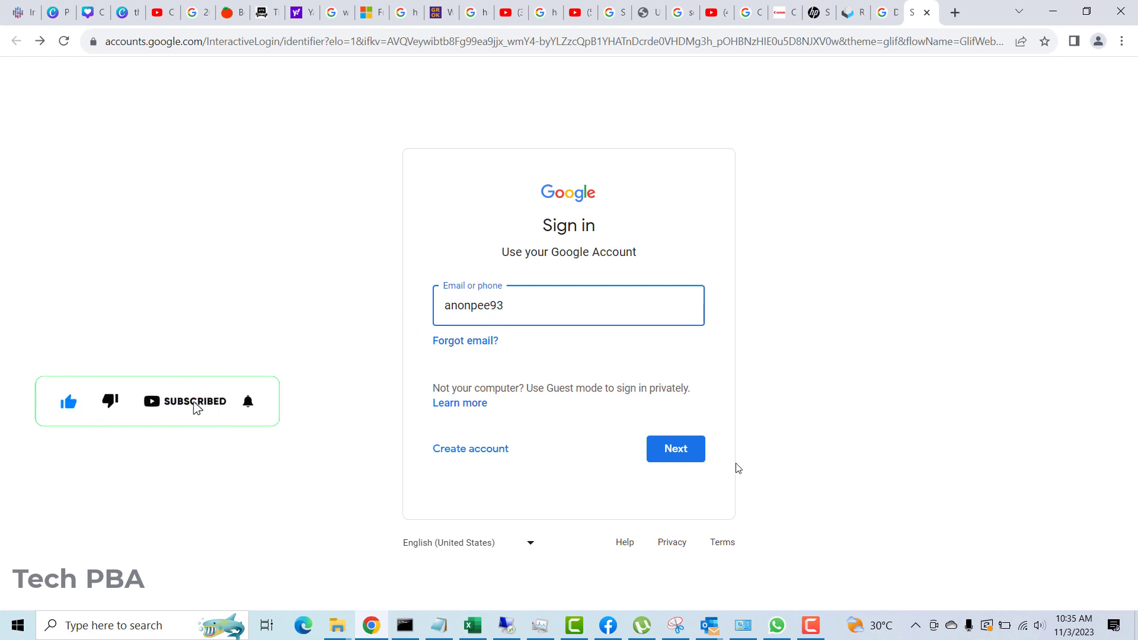
{"action": "left_click", "coordinate": [681, 451]}
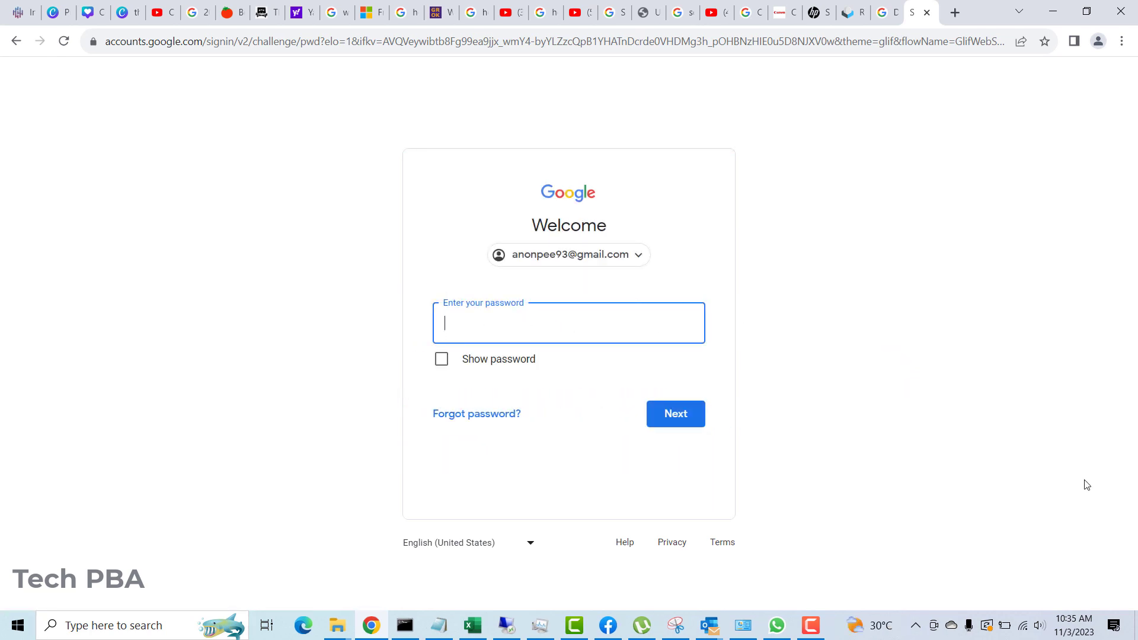
{"action": "key", "text": "ctrl+v"}
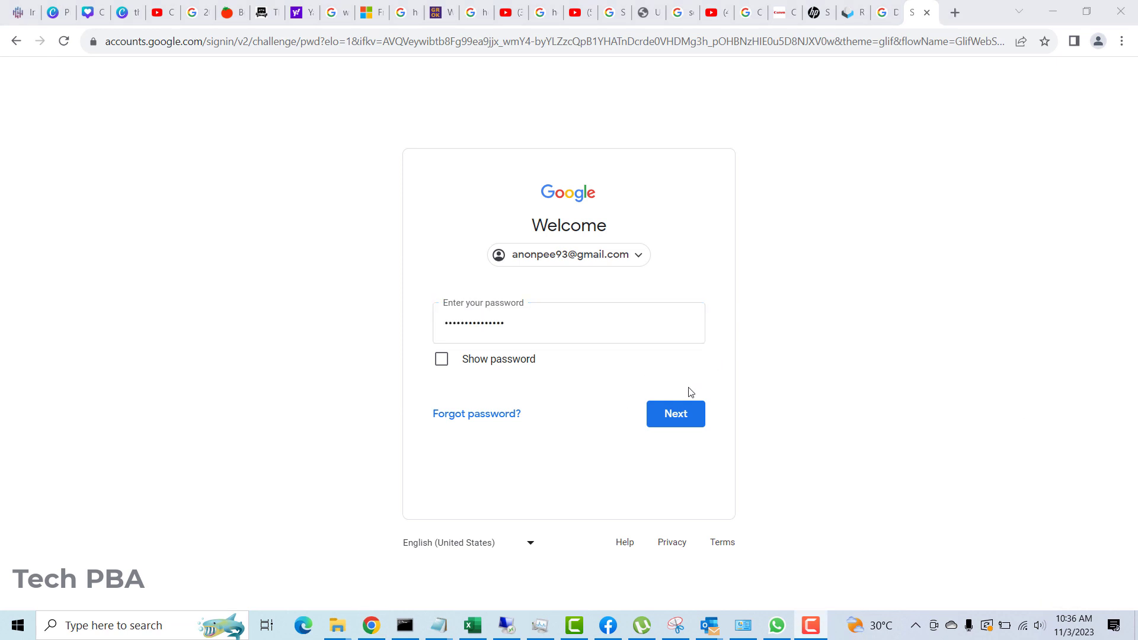
{"action": "left_click", "coordinate": [673, 424]}
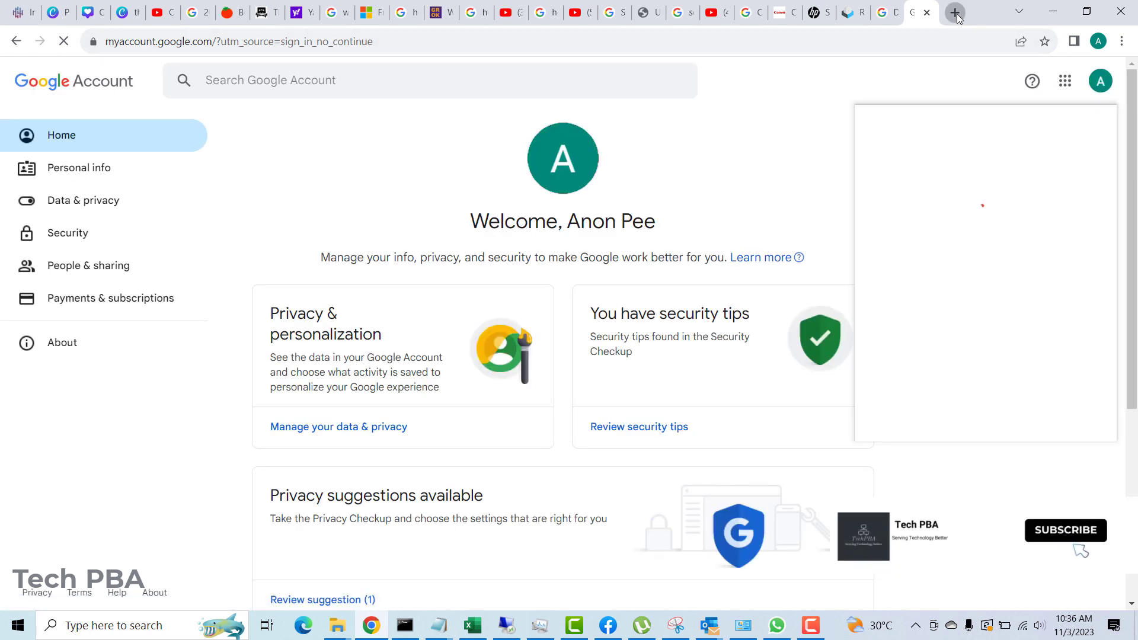
Step: In a new tab, go to the delete-services-or-account link copied from the notes
{"action": "left_click", "coordinate": [956, 13]}
{"action": "key", "text": "alt+Tab"}
{"action": "left_click_drag", "start_coordinate": [783, 231], "coordinate": [936, 251]}
{"action": "key", "text": "ctrl+c"}
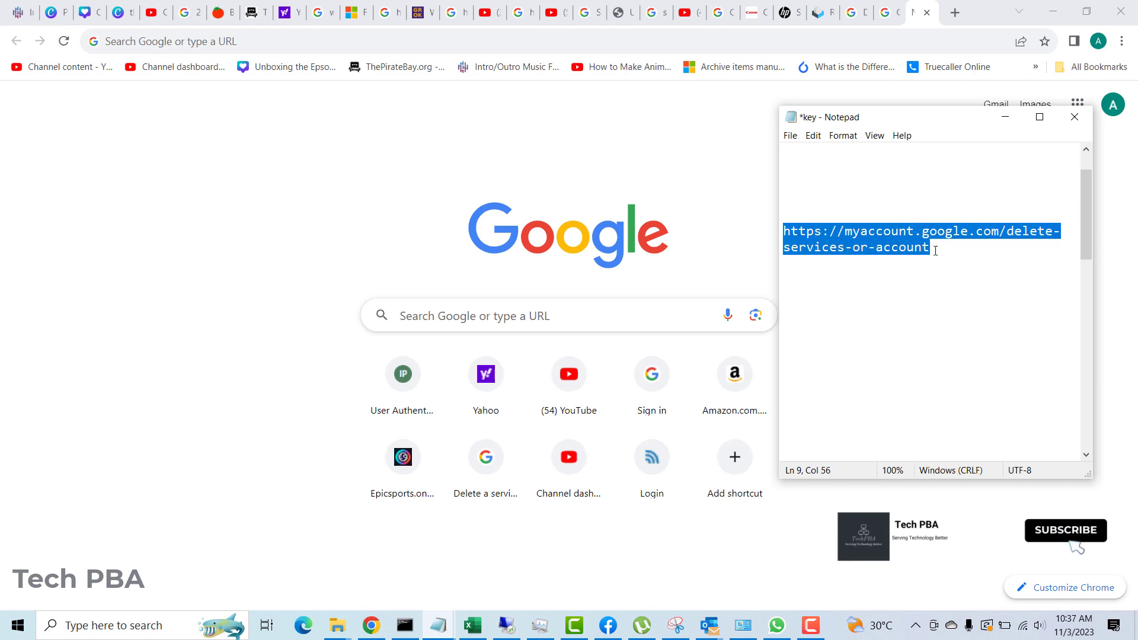
{"action": "left_click", "coordinate": [253, 46]}
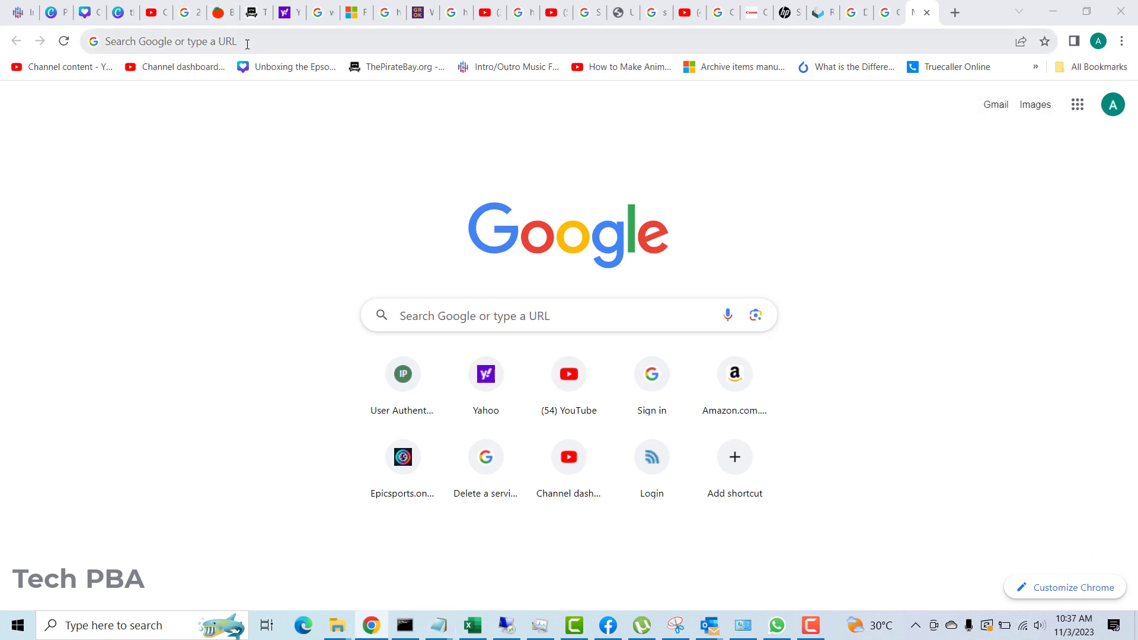
{"action": "key", "text": "ctrl+v"}
{"action": "key", "text": "Return"}
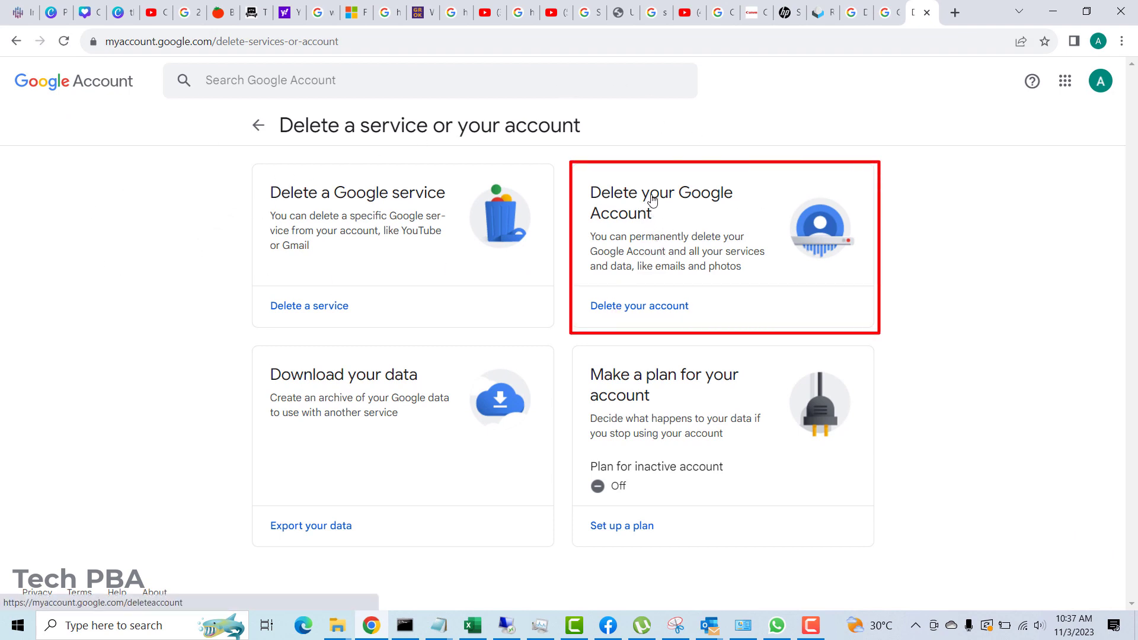
Step: Open Delete your account and scroll through the Gmail, YouTube, Calendar, Contacts and Play data list
{"action": "left_click", "coordinate": [669, 233]}
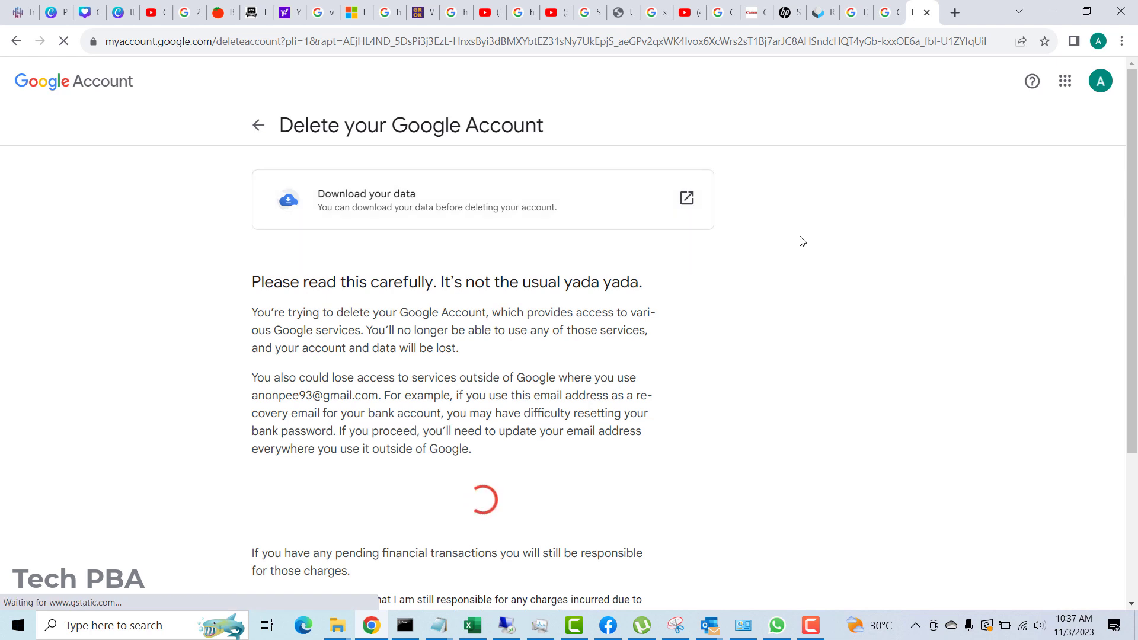
{"action": "scroll", "coordinate": [789, 244], "scroll_direction": "down", "scroll_amount": 1}
{"action": "scroll", "coordinate": [789, 246], "scroll_direction": "up", "scroll_amount": 1}
{"action": "scroll", "coordinate": [784, 249], "scroll_direction": "down", "scroll_amount": 1}
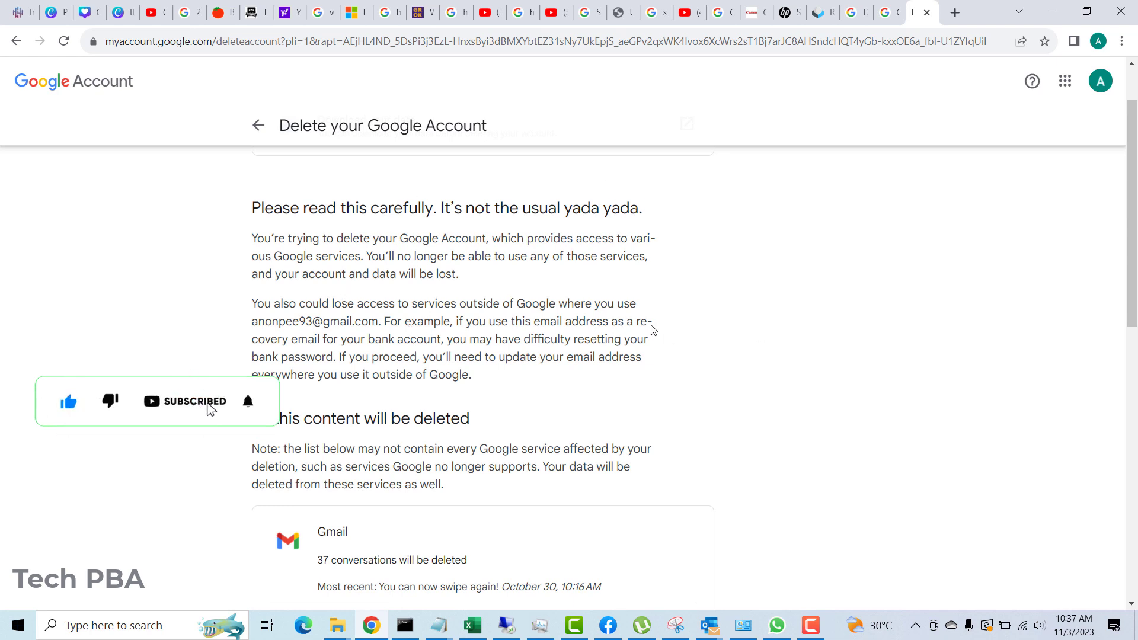
{"action": "scroll", "coordinate": [794, 326], "scroll_direction": "down", "scroll_amount": 2}
{"action": "scroll", "coordinate": [796, 328], "scroll_direction": "down", "scroll_amount": 3}
{"action": "scroll", "coordinate": [797, 328], "scroll_direction": "down", "scroll_amount": 1}
{"action": "scroll", "coordinate": [798, 327], "scroll_direction": "down", "scroll_amount": 1}
{"action": "scroll", "coordinate": [797, 327], "scroll_direction": "down", "scroll_amount": 1}
{"action": "scroll", "coordinate": [794, 325], "scroll_direction": "up", "scroll_amount": 1}
{"action": "scroll", "coordinate": [714, 312], "scroll_direction": "up", "scroll_amount": 1}
{"action": "scroll", "coordinate": [719, 361], "scroll_direction": "down", "scroll_amount": 2}
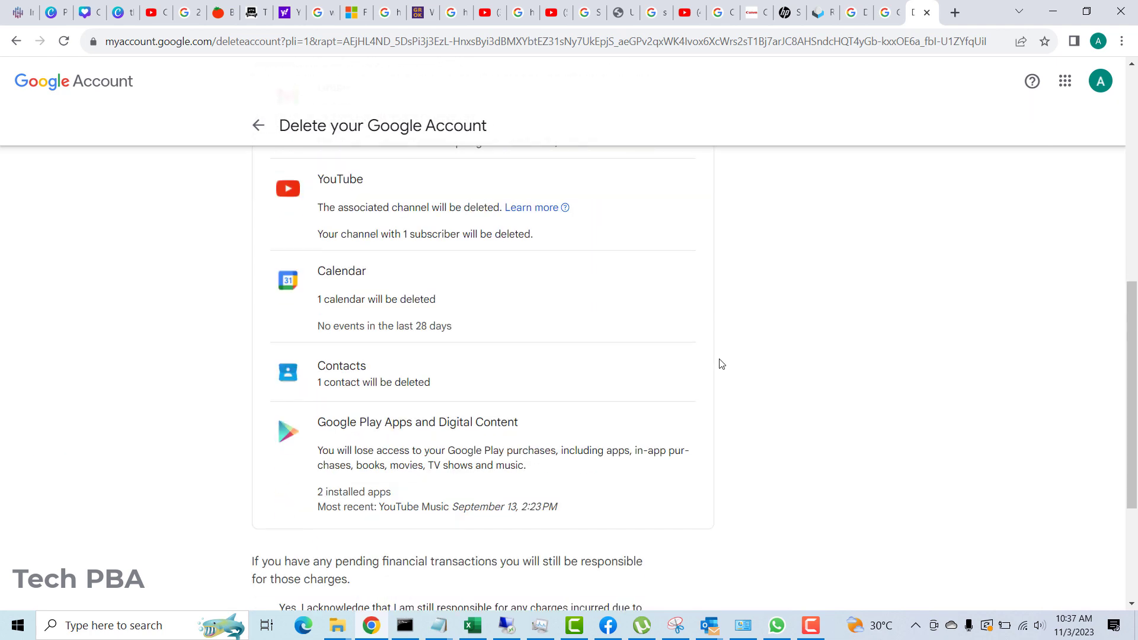
{"action": "scroll", "coordinate": [719, 361], "scroll_direction": "down", "scroll_amount": 1}
{"action": "scroll", "coordinate": [721, 362], "scroll_direction": "down", "scroll_amount": 1}
{"action": "scroll", "coordinate": [722, 362], "scroll_direction": "down", "scroll_amount": 1}
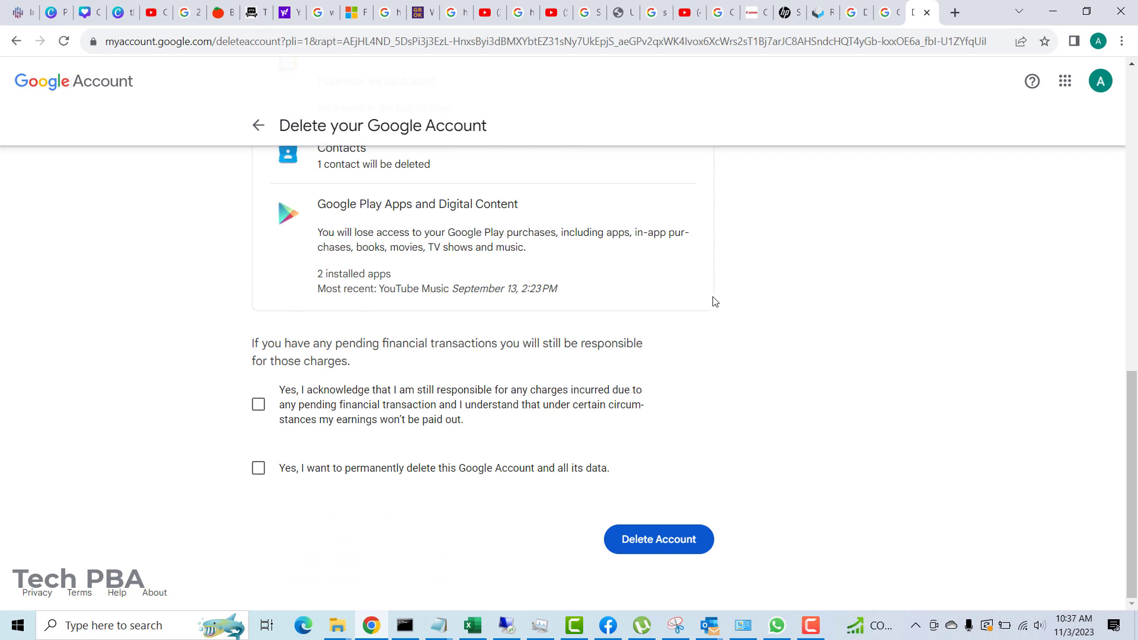
Step: Tick the pending-charges and permanent-deletion acknowledgement checkboxes
{"action": "left_click", "coordinate": [259, 405]}
{"action": "left_click", "coordinate": [259, 470]}
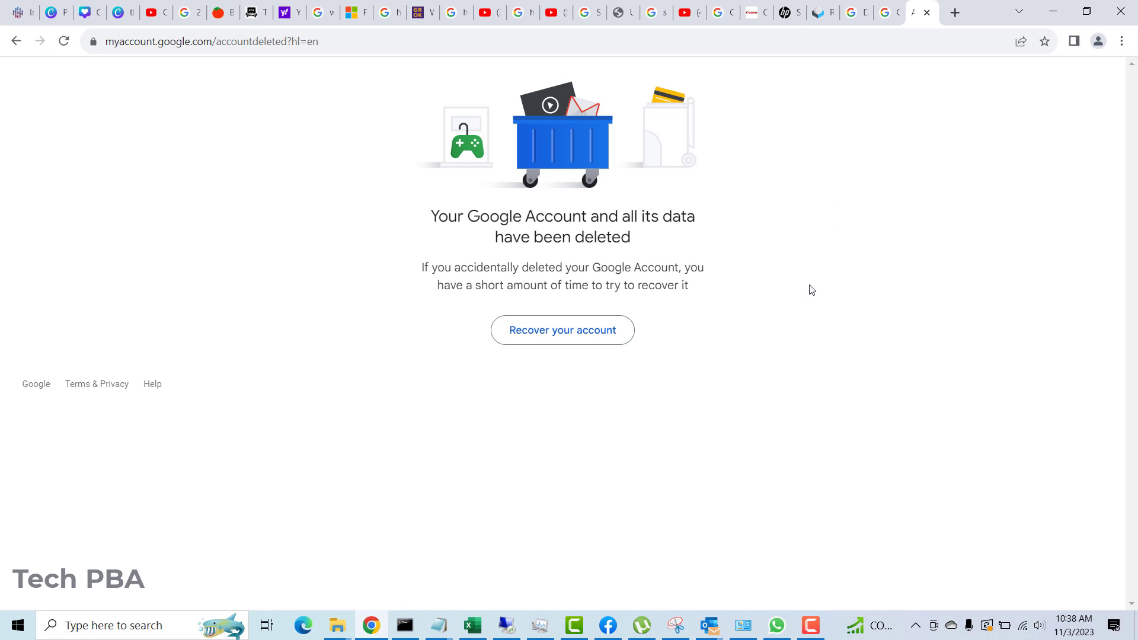
Step: Close the account-deleted and account home tabs and open a fresh tab
{"action": "left_click", "coordinate": [927, 13]}
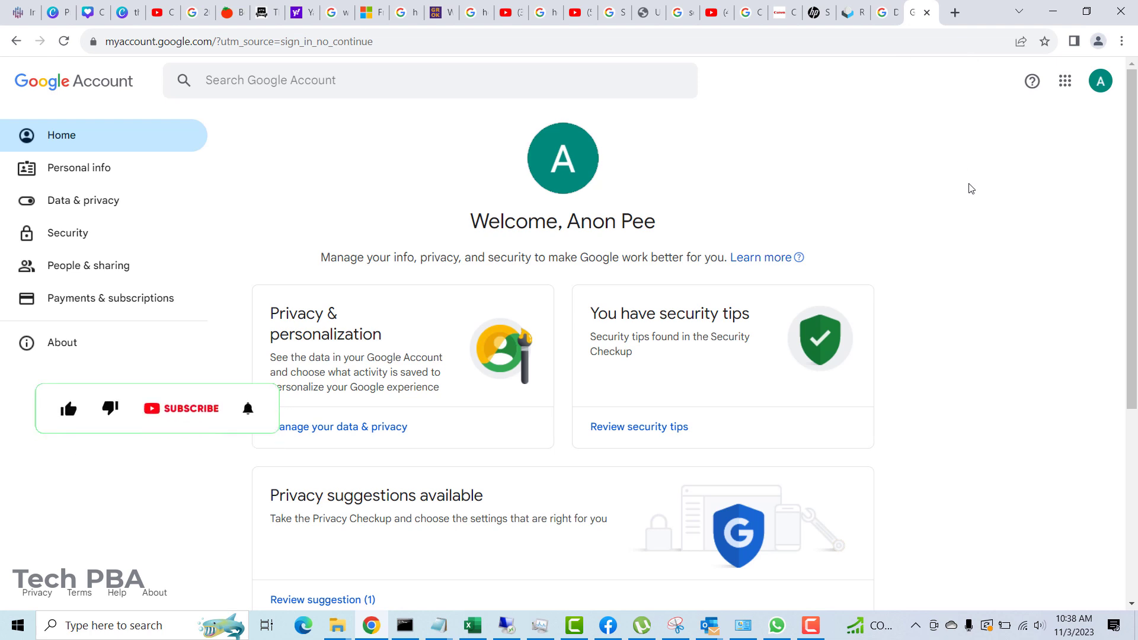
{"action": "left_click", "coordinate": [928, 13]}
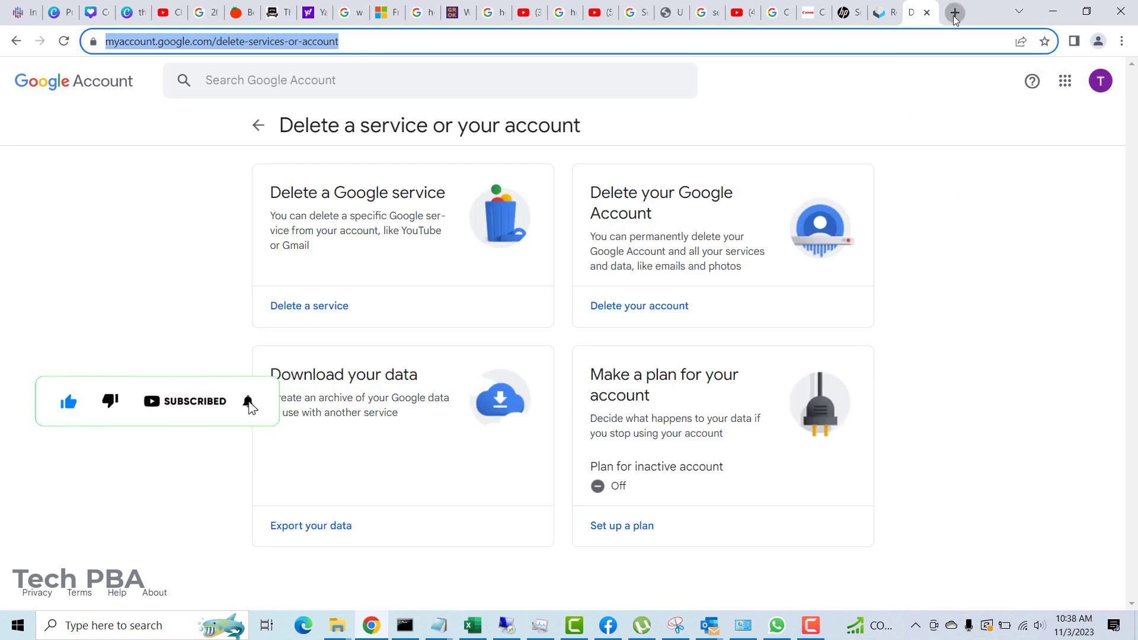
{"action": "left_click", "coordinate": [955, 12]}
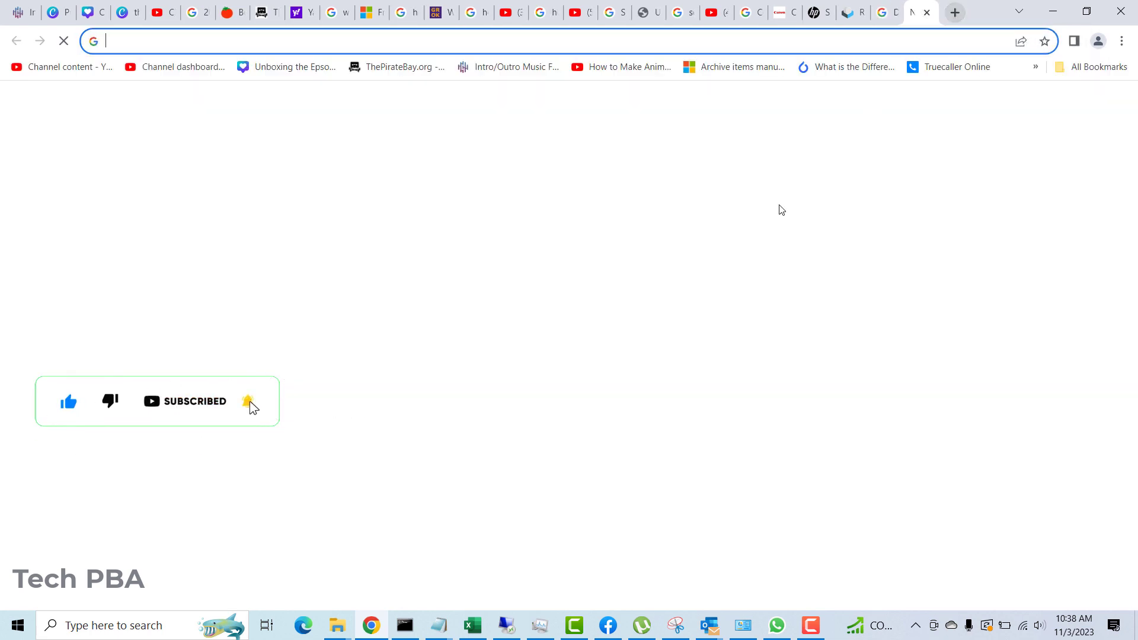
Step: Search 'gmail login' and open the Google Accounts: Sign in result
{"action": "left_click", "coordinate": [226, 40]}
{"action": "type", "text": "gma"}
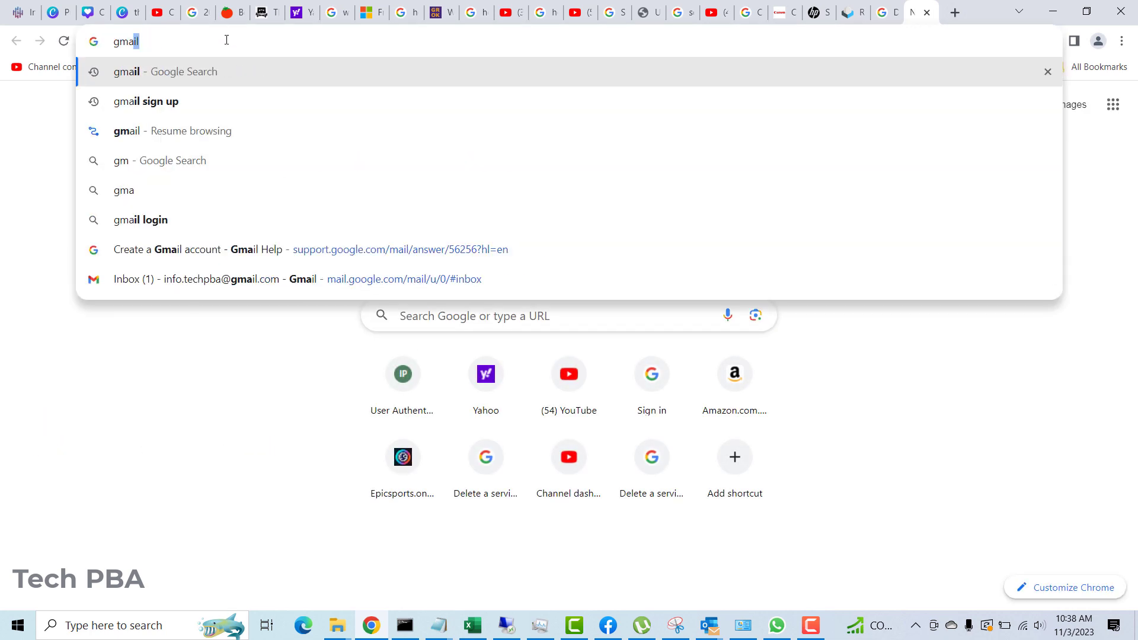
{"action": "type", "text": "il"}
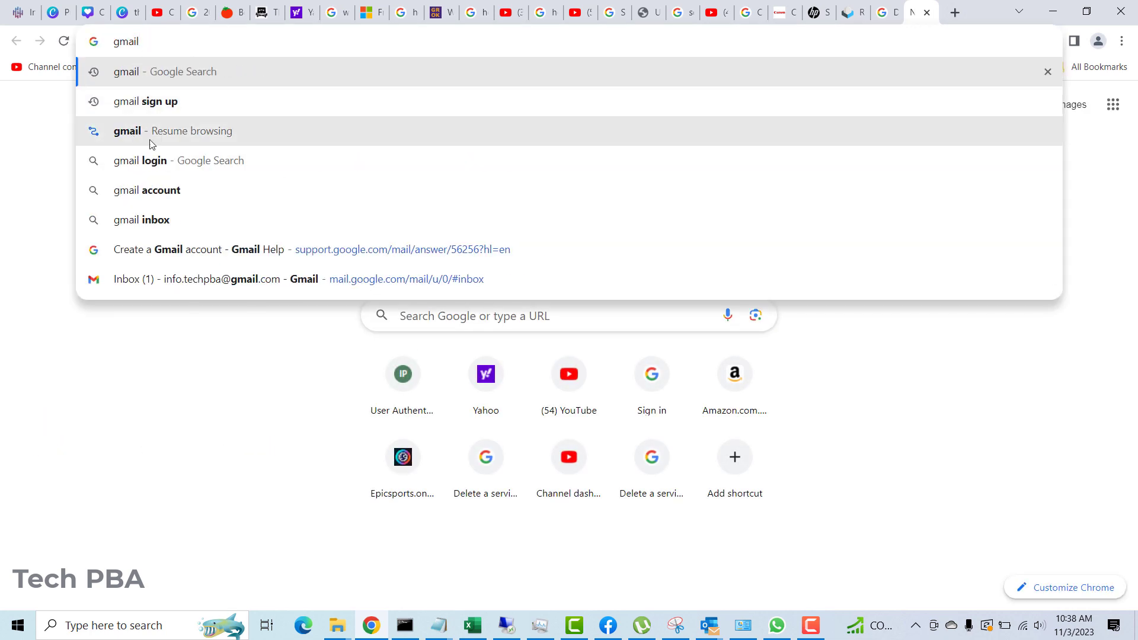
{"action": "left_click", "coordinate": [161, 162]}
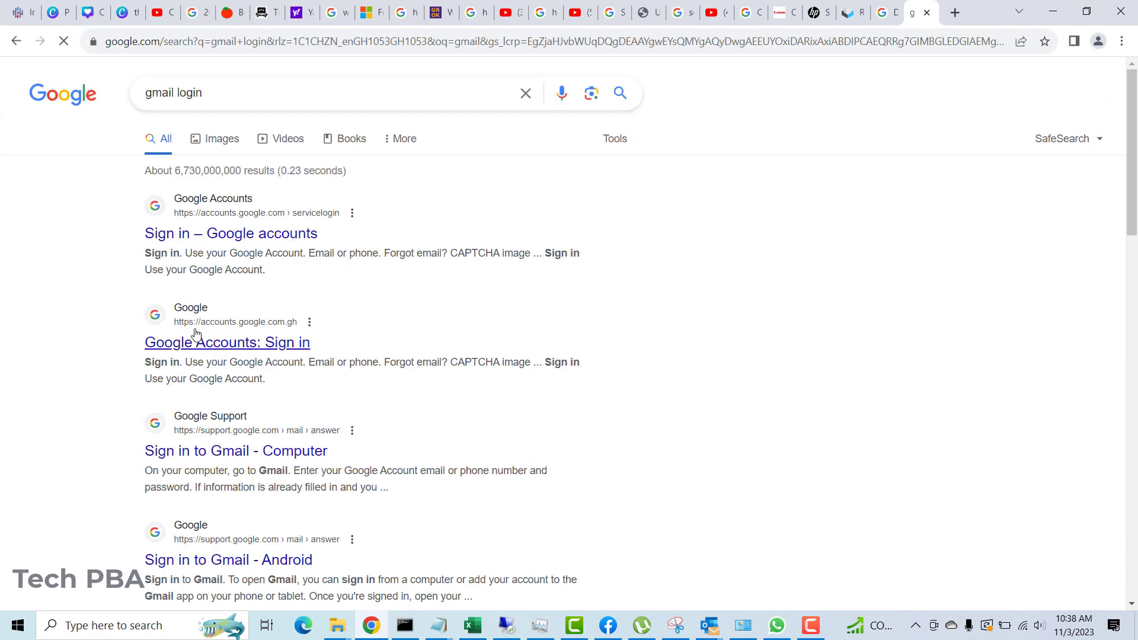
{"action": "left_click", "coordinate": [186, 236]}
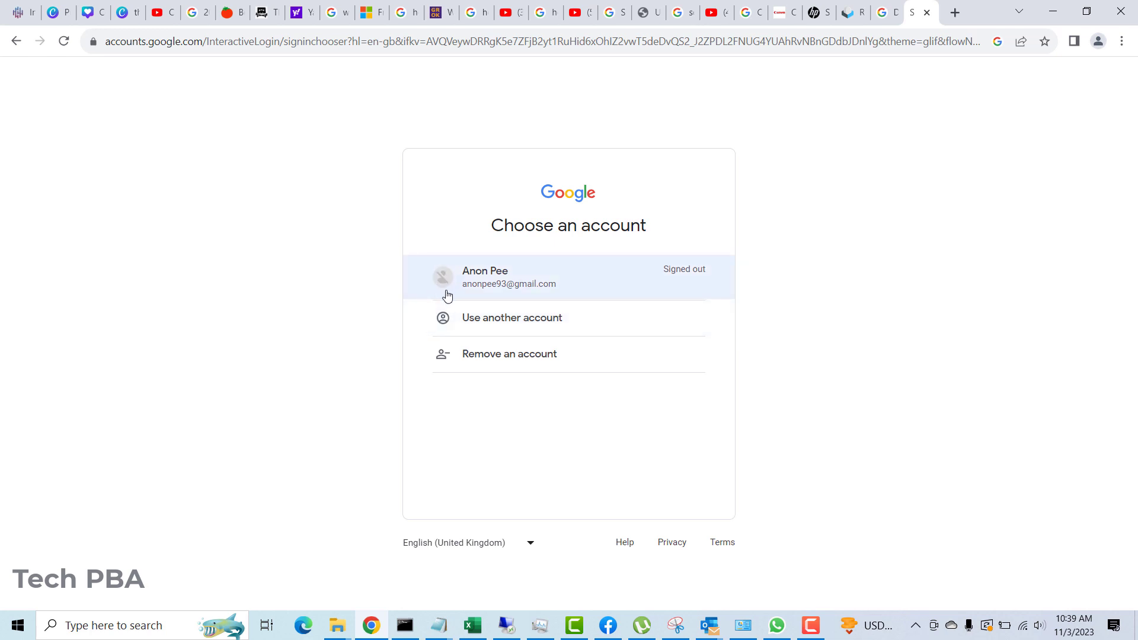
{"action": "left_click", "coordinate": [536, 282]}
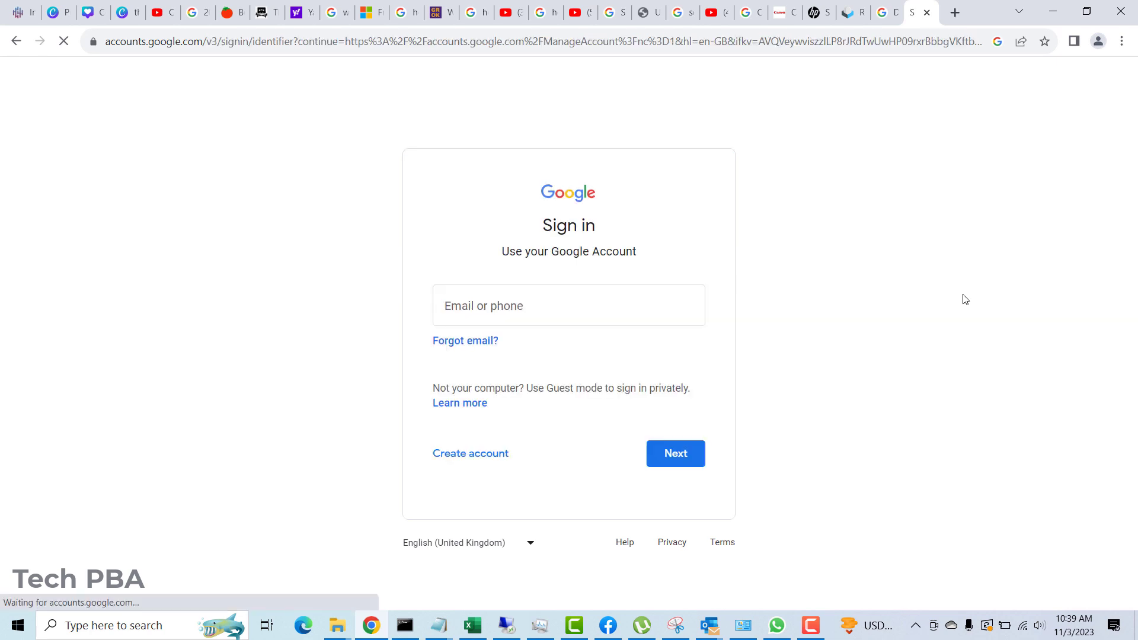
{"action": "left_click", "coordinate": [519, 303]}
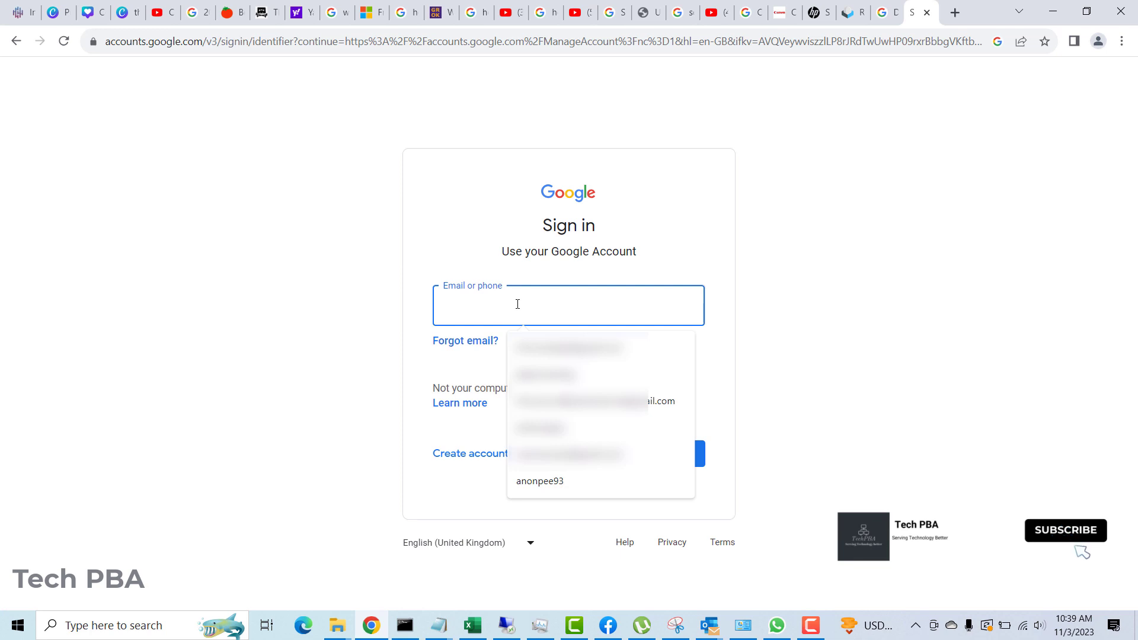
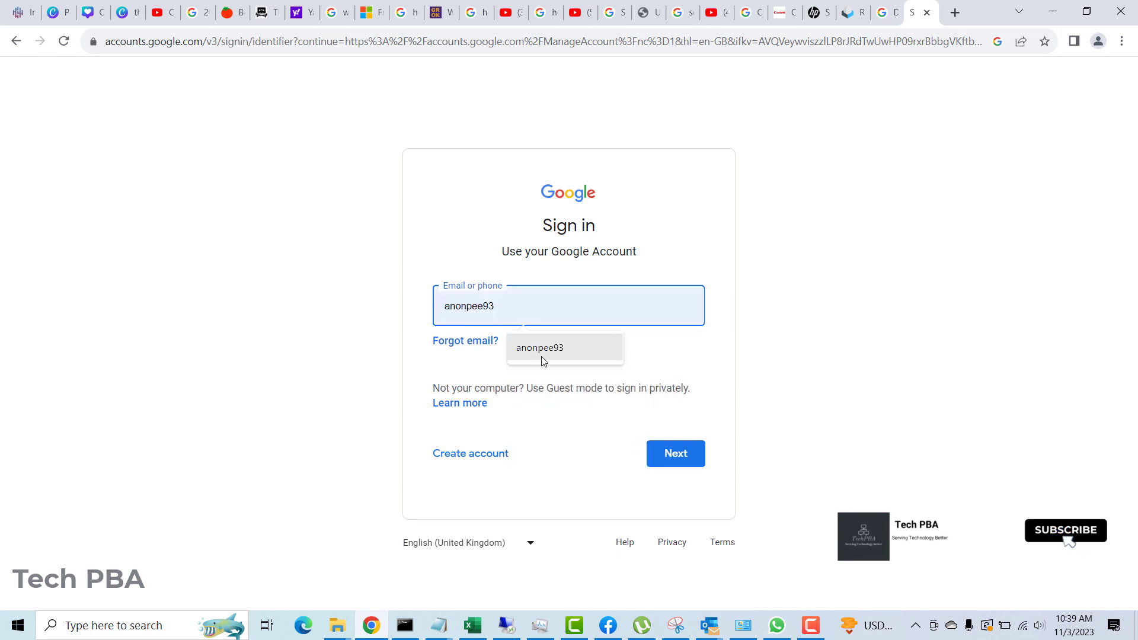
{"action": "left_click", "coordinate": [540, 350]}
{"action": "type", "text": "@gmail.com"}
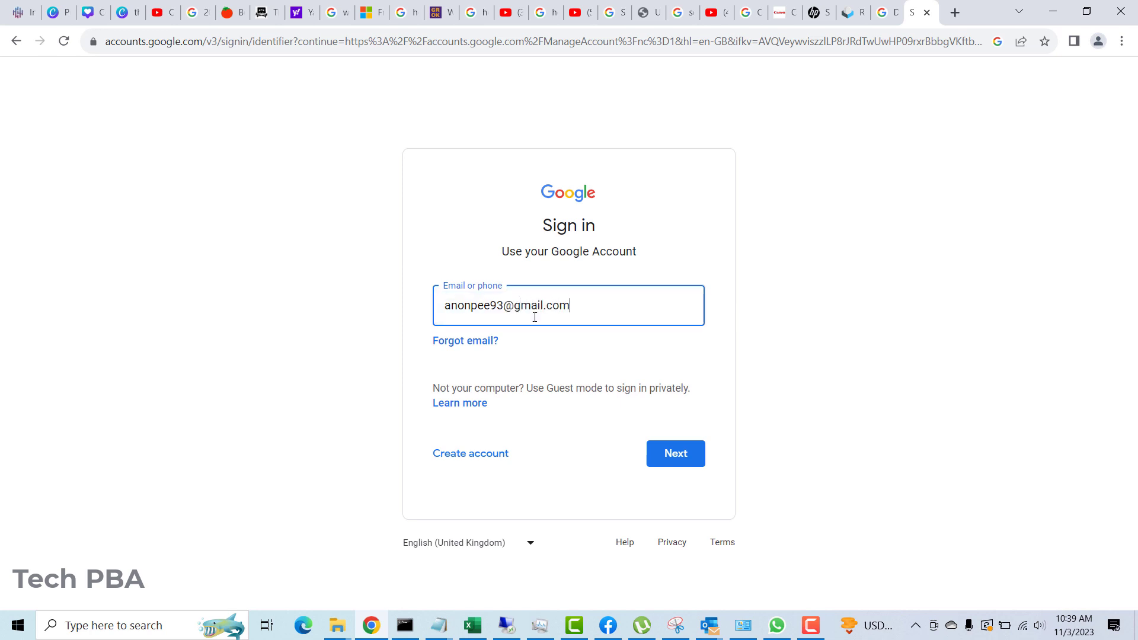
{"action": "left_click", "coordinate": [681, 467]}
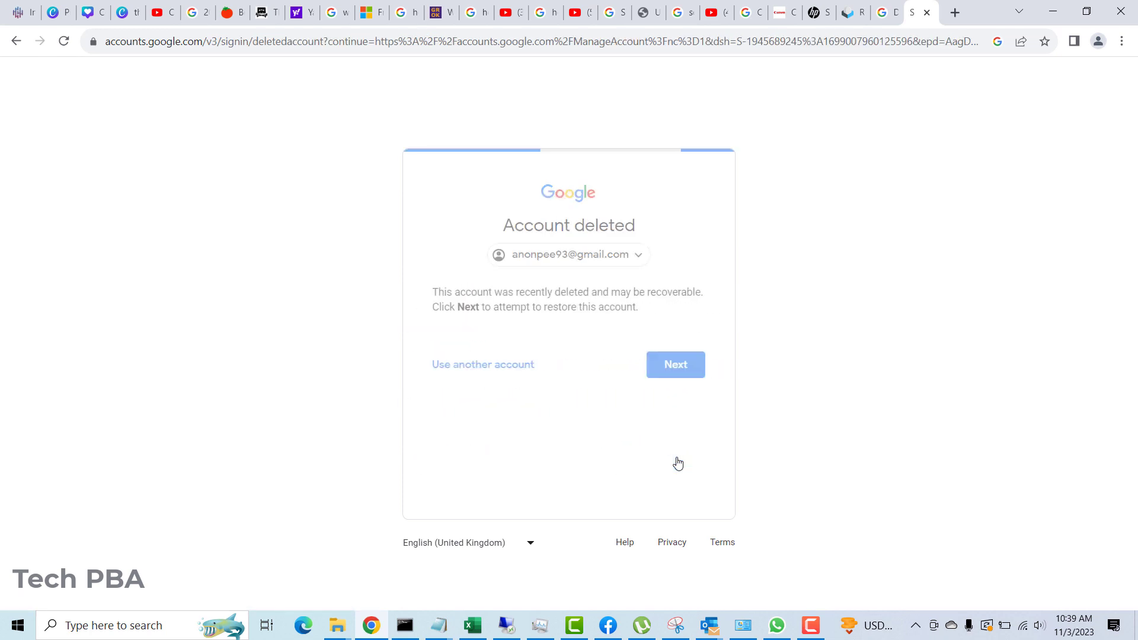